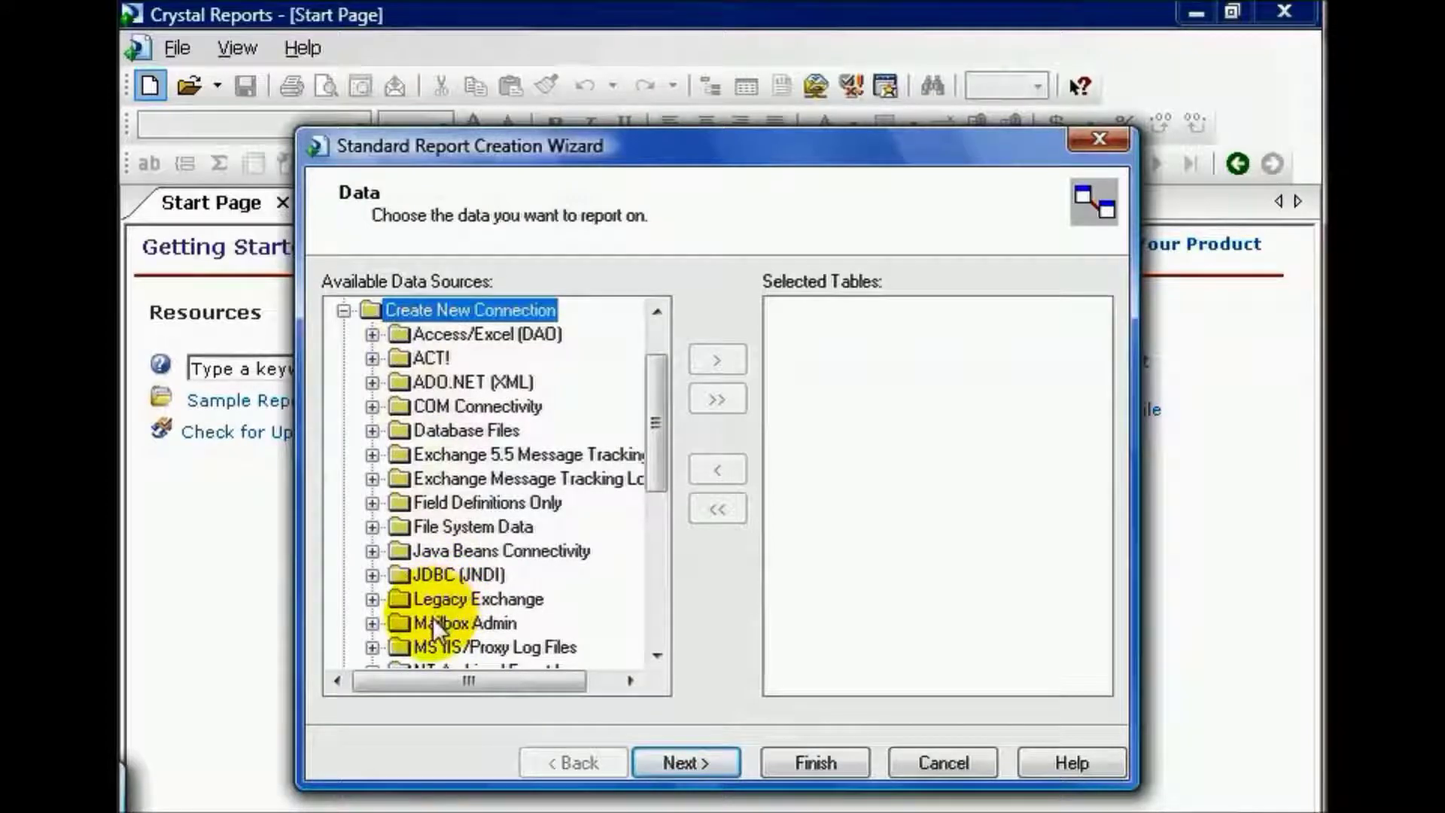
Create a new Access/Excel (DAO) connection to C:\CRXI for Beginners\Crystal Beginner DB.mdb and expand that connection
{"action": "double_click", "coordinate": [488, 337]}
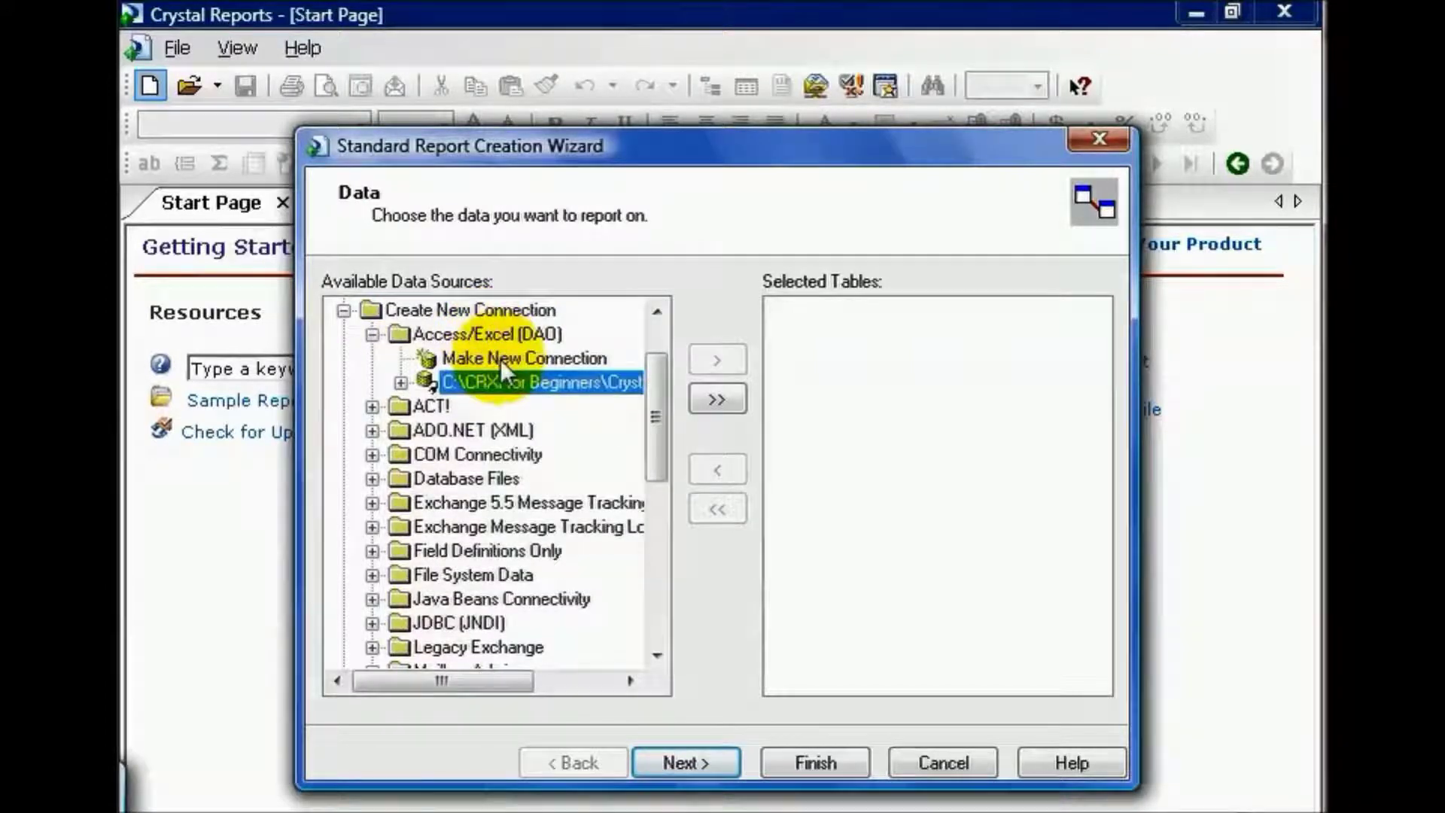
{"action": "double_click", "coordinate": [500, 359]}
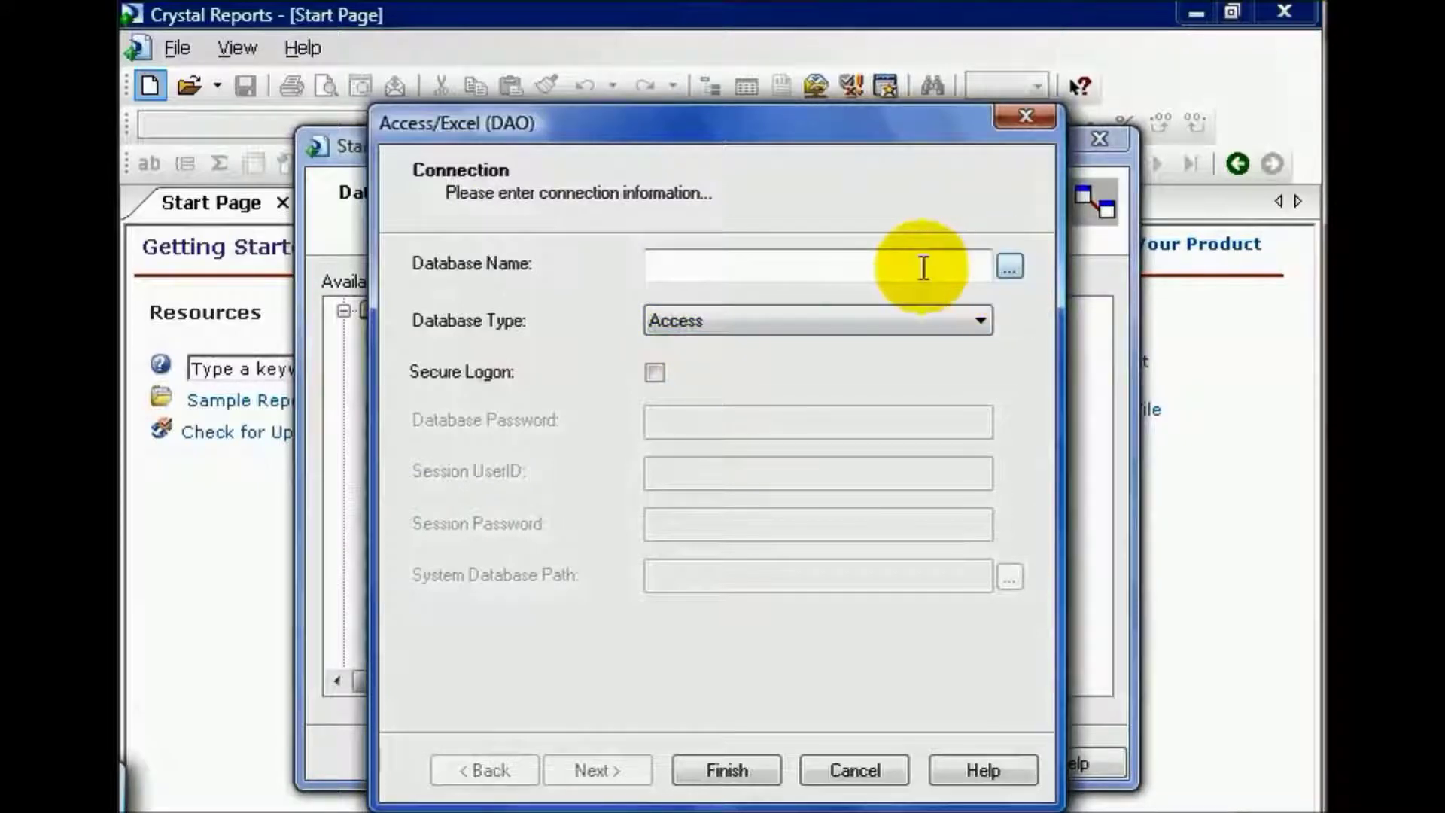
{"action": "left_click", "coordinate": [1018, 265]}
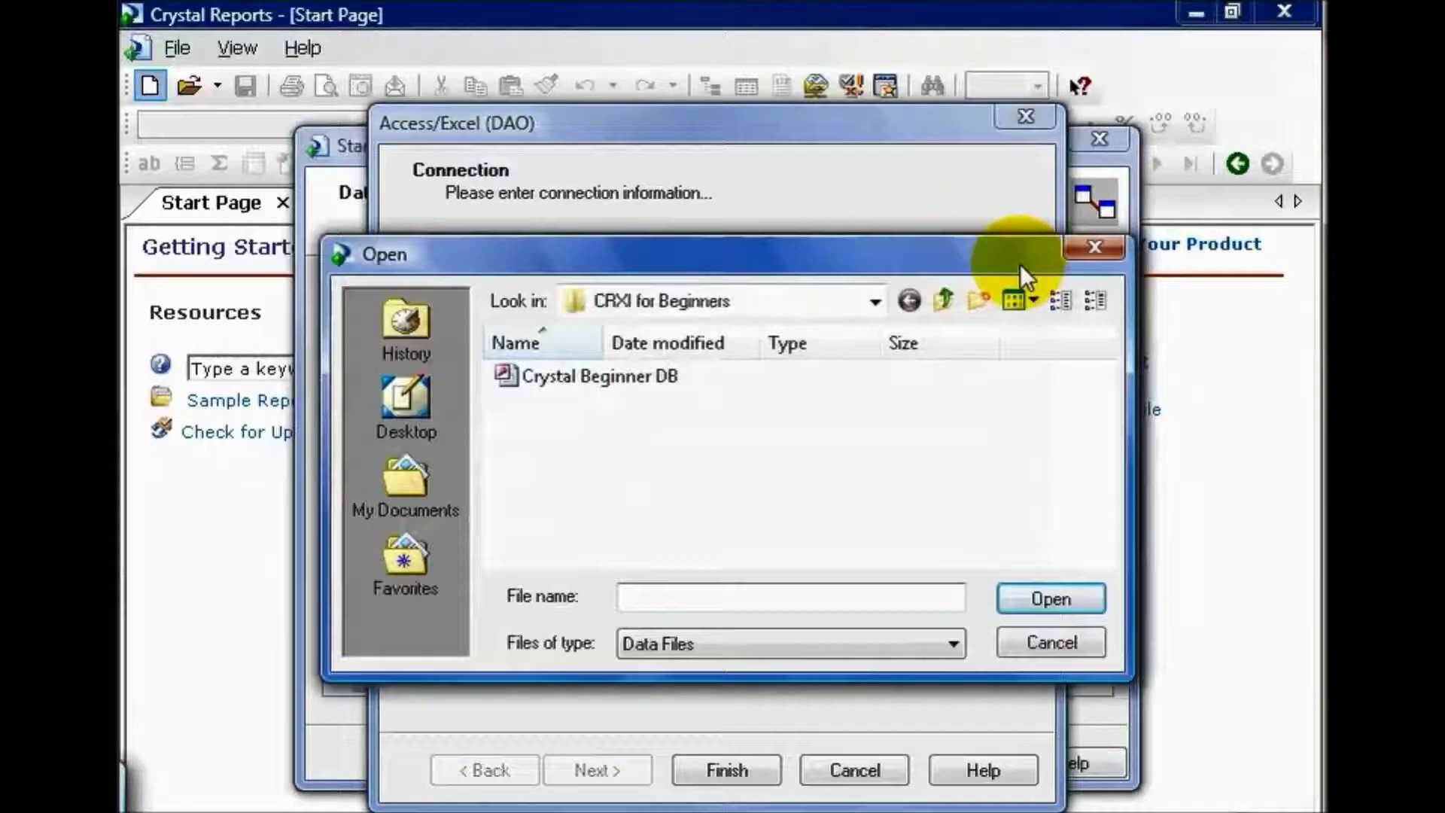
{"action": "double_click", "coordinate": [598, 384]}
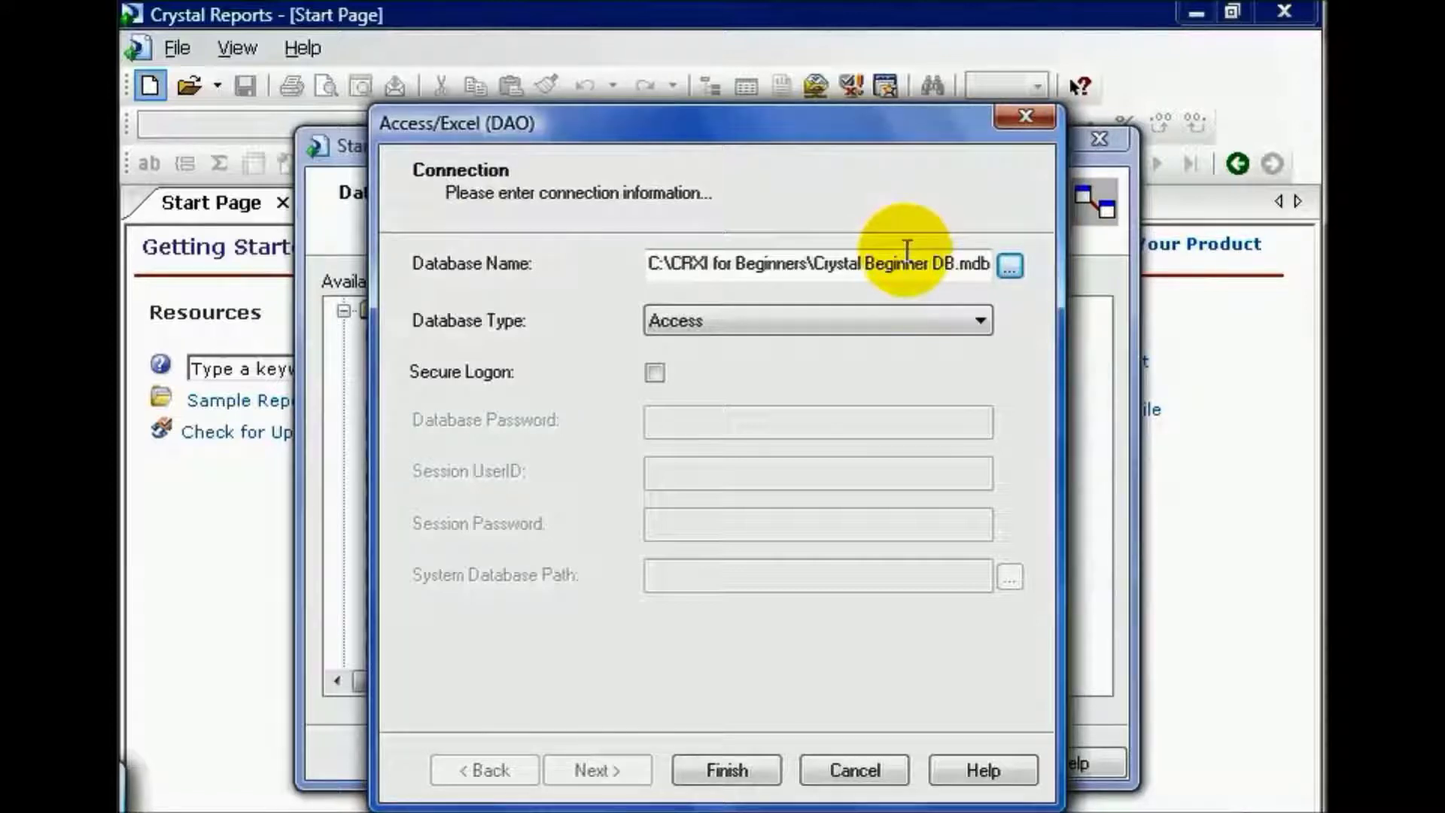
{"action": "left_click", "coordinate": [746, 762]}
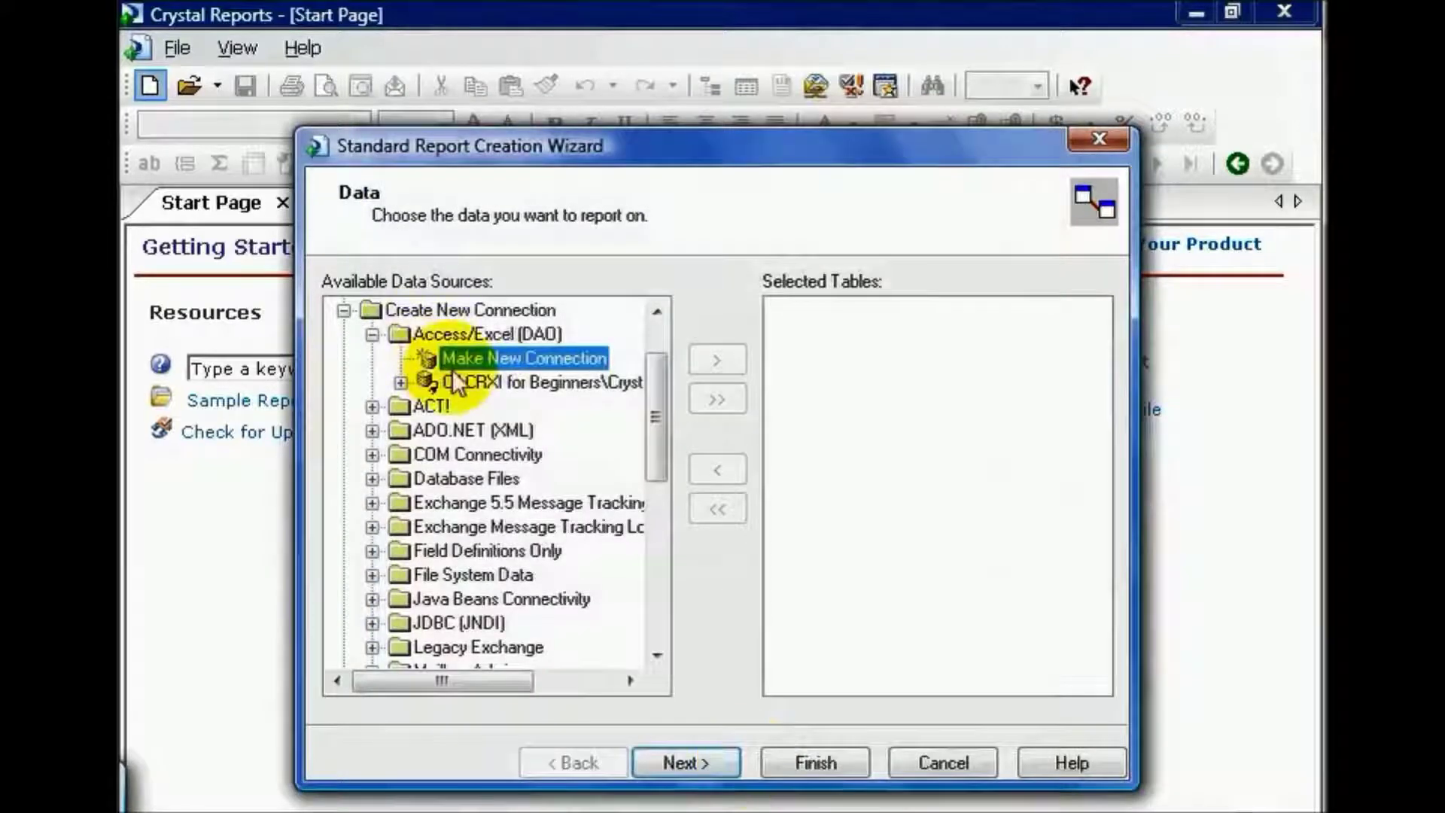
{"action": "left_click", "coordinate": [459, 380]}
{"action": "left_click", "coordinate": [401, 382]}
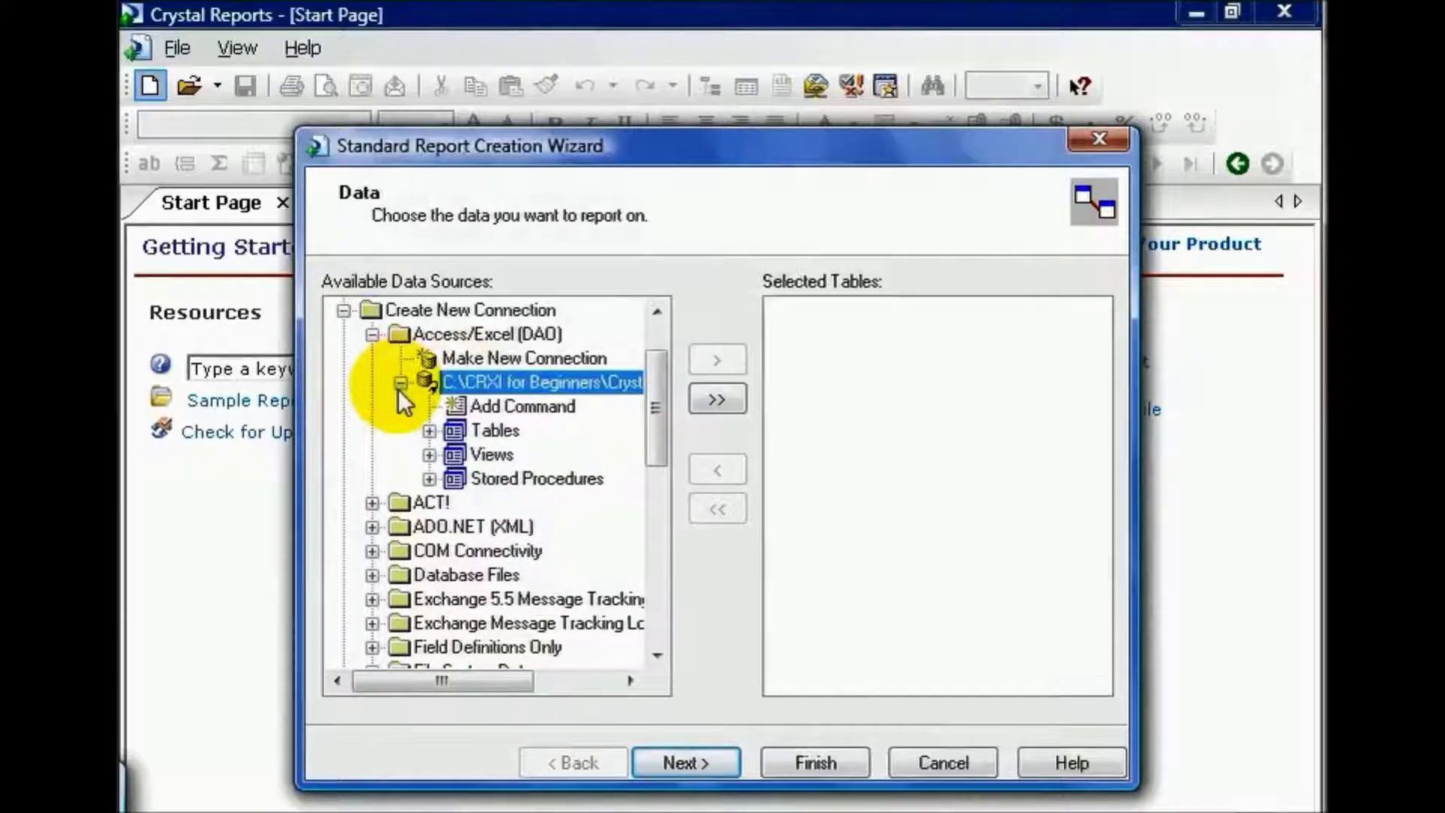
Check what the Views and Stored Procedures groups of the Crystal Beginner DB connection contain
{"action": "left_click", "coordinate": [429, 478]}
{"action": "scroll", "coordinate": [451, 452], "scroll_direction": "down", "scroll_amount": 2}
{"action": "left_click", "coordinate": [491, 313]}
{"action": "left_click_drag", "start_coordinate": [656, 433], "coordinate": [656, 373]}
{"action": "left_click", "coordinate": [428, 455]}
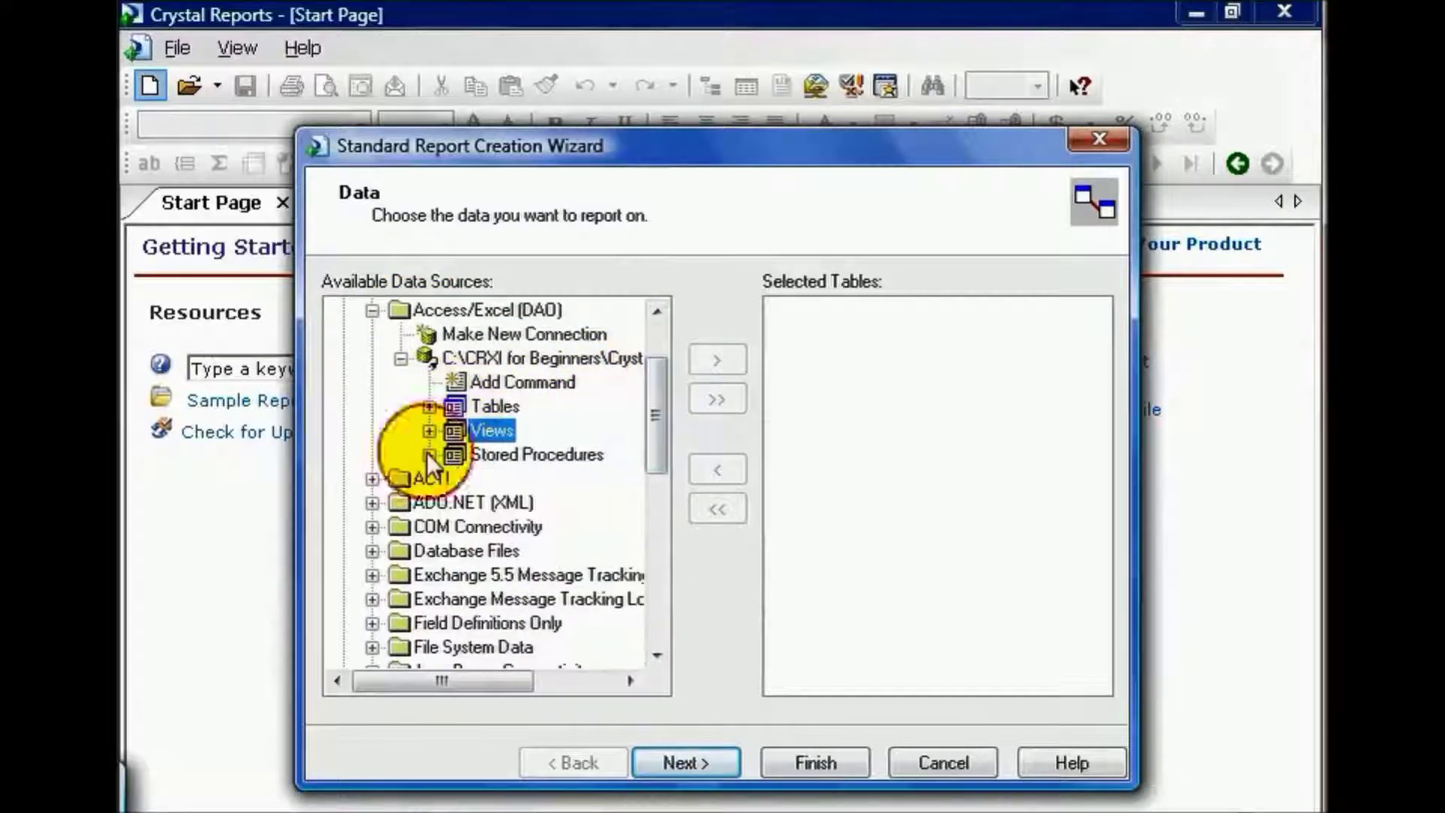
{"action": "left_click", "coordinate": [429, 430]}
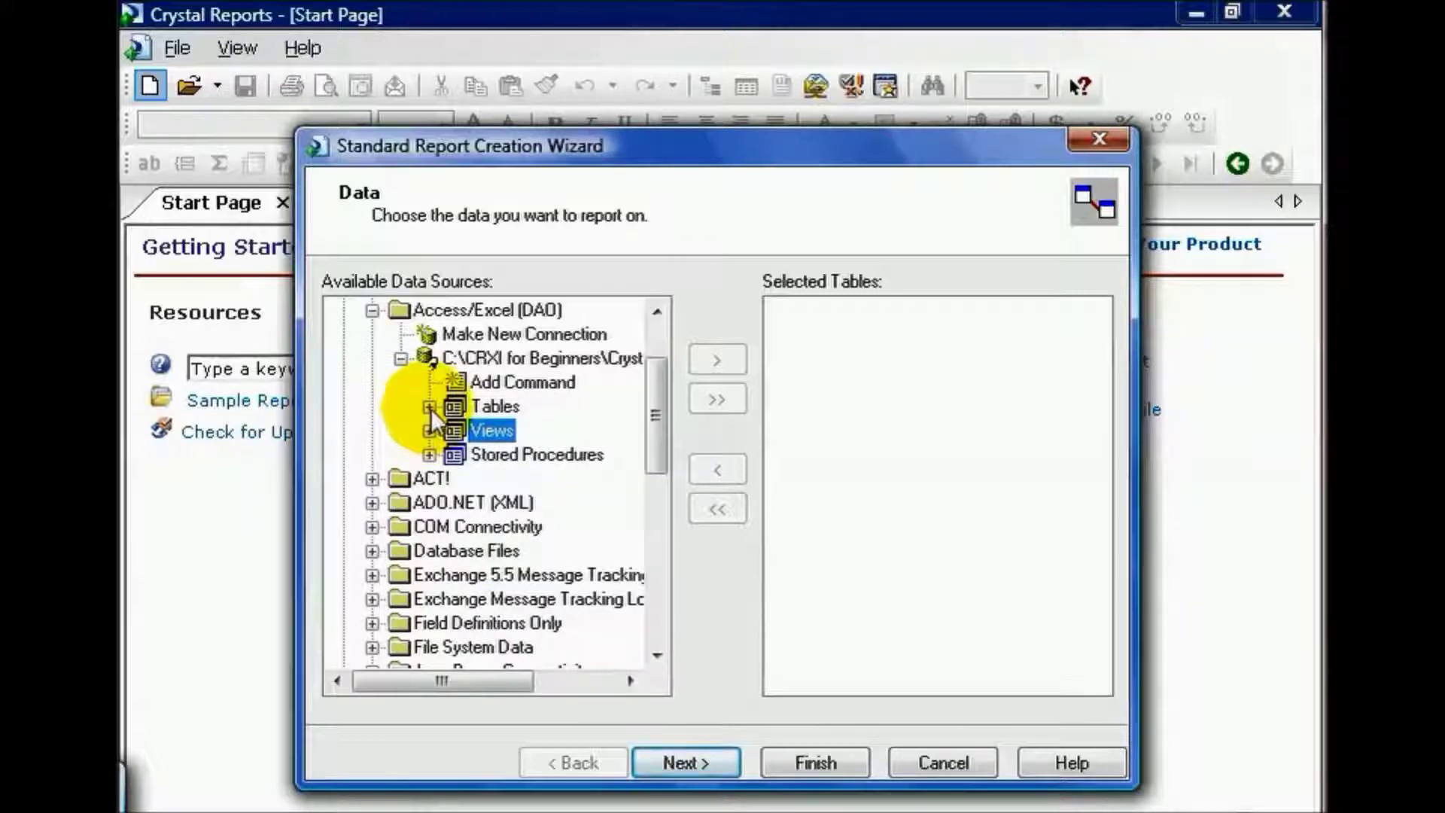
Select the Customer table from the connection's tables for the report and proceed to choosing its fields
{"action": "left_click", "coordinate": [428, 407]}
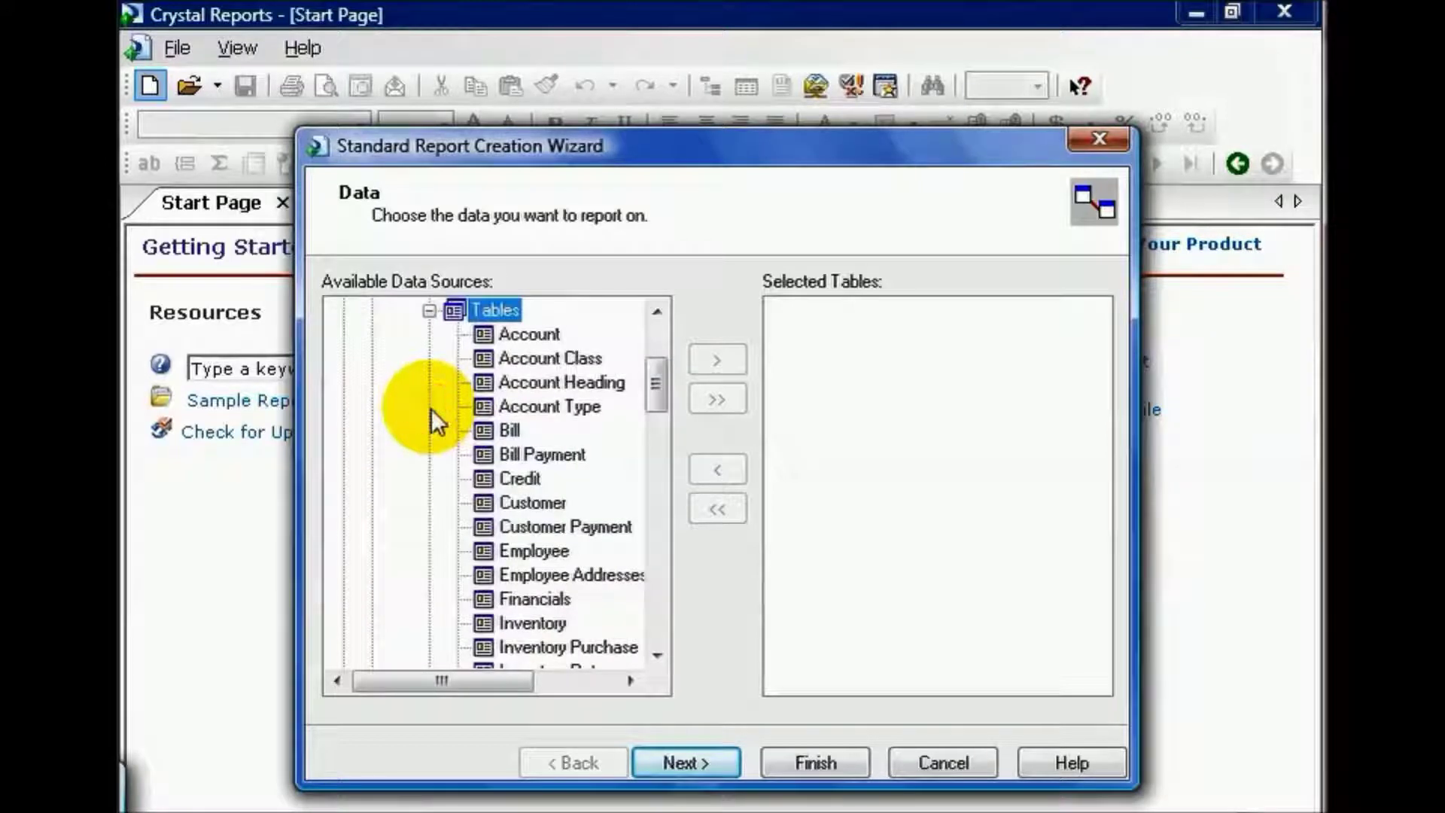
{"action": "double_click", "coordinate": [537, 499]}
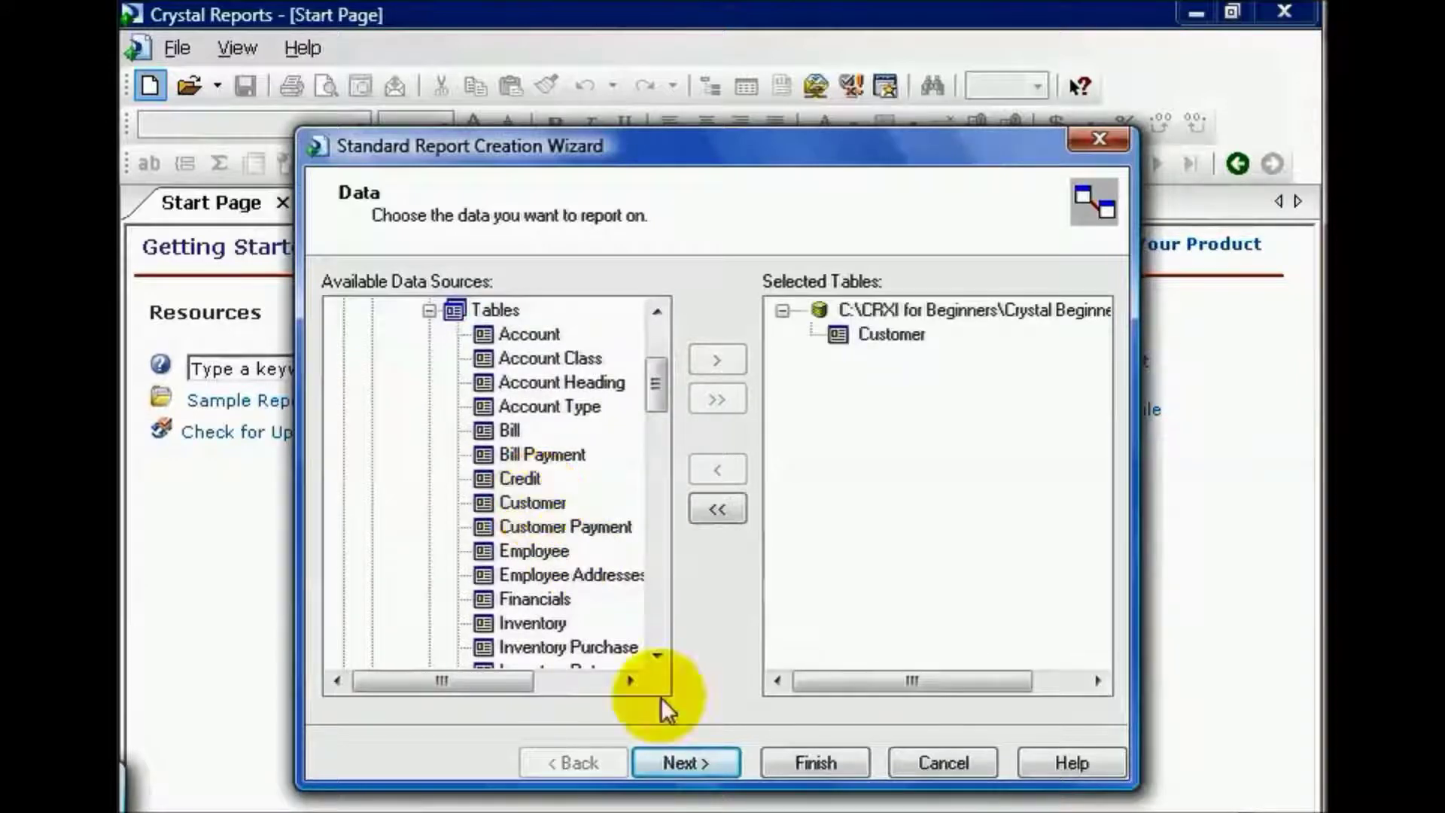
{"action": "left_click", "coordinate": [695, 759]}
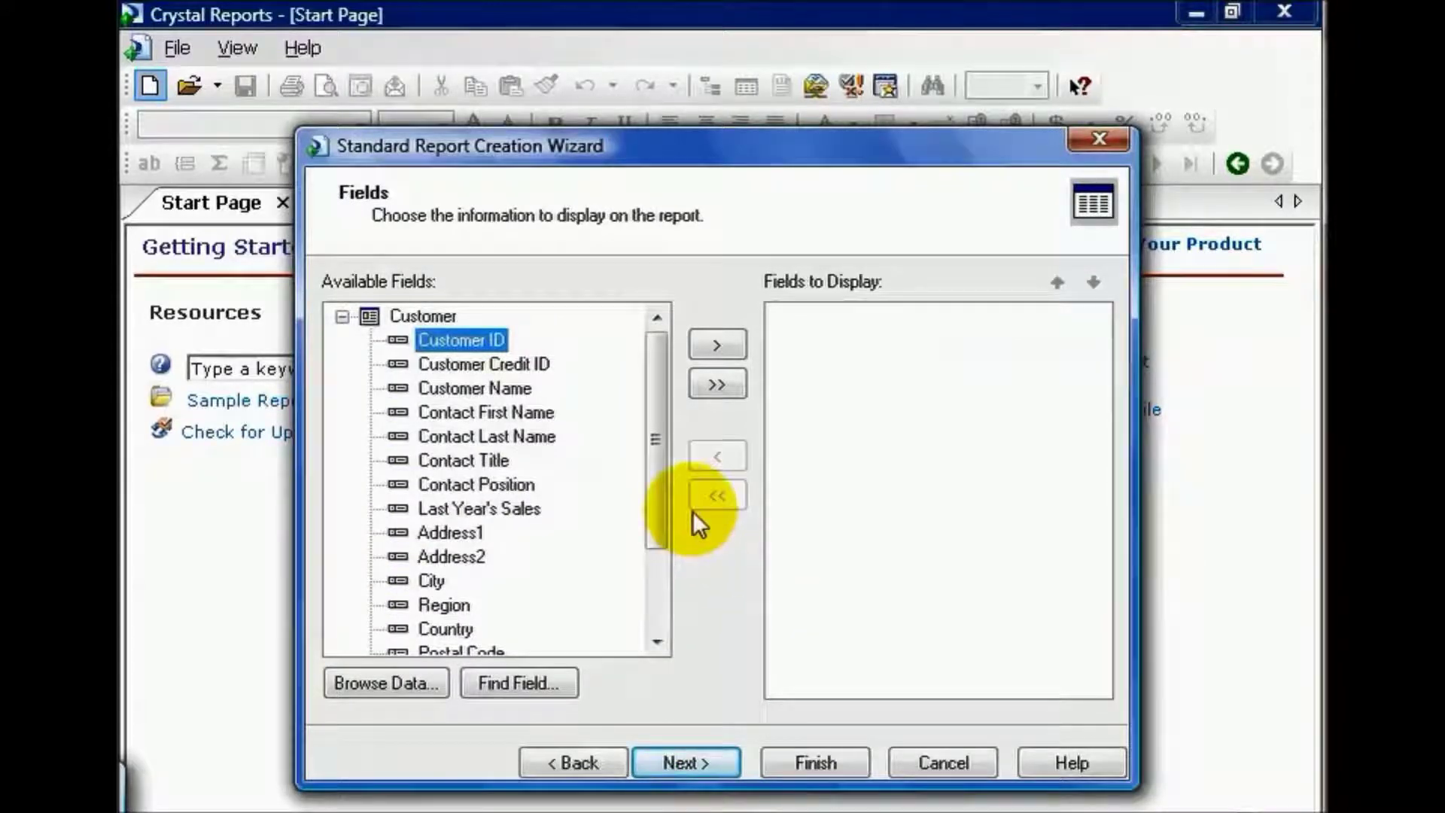
Add Customer ID, Customer Credit ID, Customer Name and Contact First Name to the fields to display
{"action": "left_click_drag", "start_coordinate": [666, 483], "coordinate": [611, 386]}
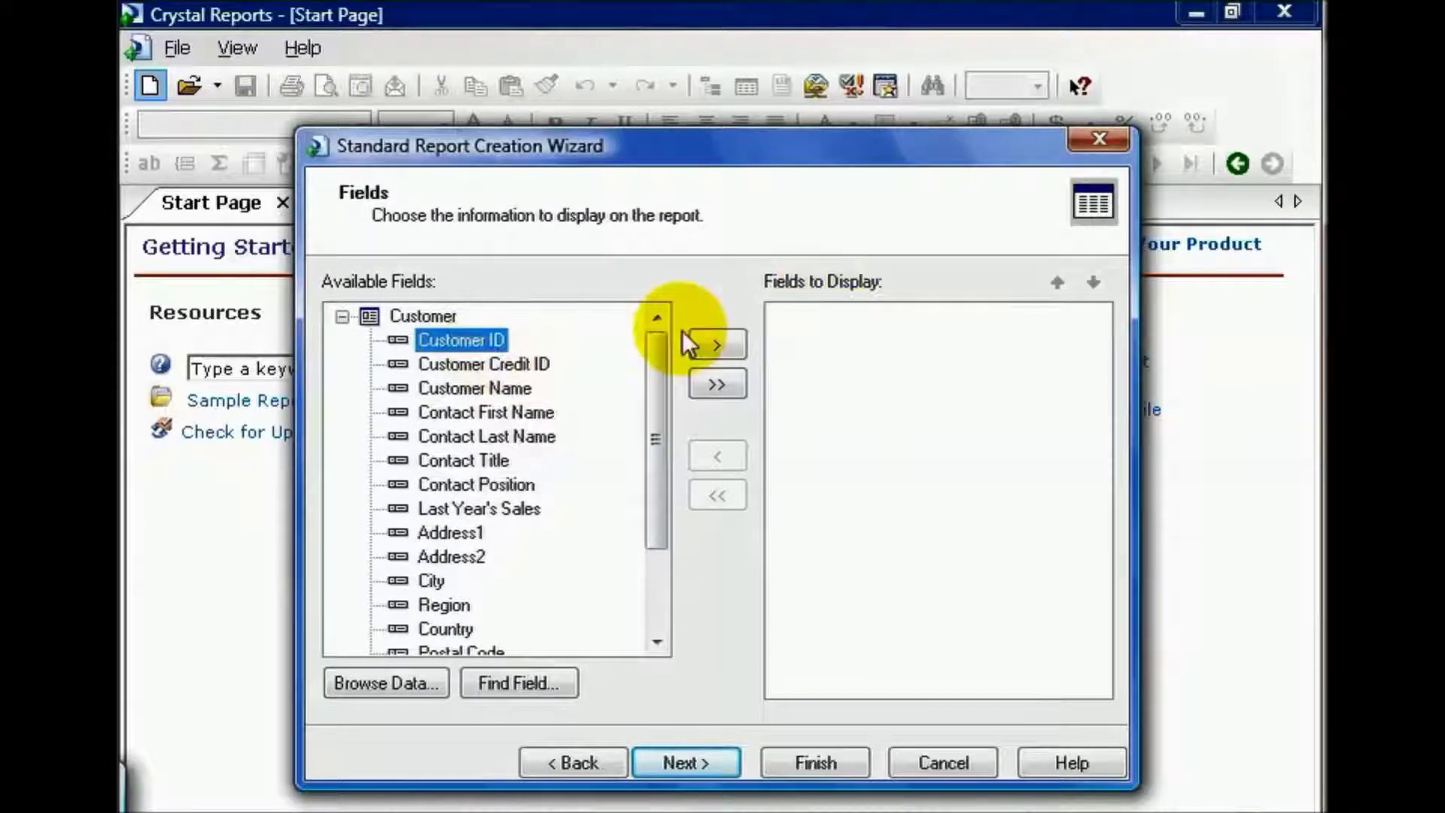
{"action": "left_click", "coordinate": [719, 346]}
{"action": "left_click_drag", "start_coordinate": [531, 368], "coordinate": [885, 338]}
{"action": "left_click", "coordinate": [511, 390]}
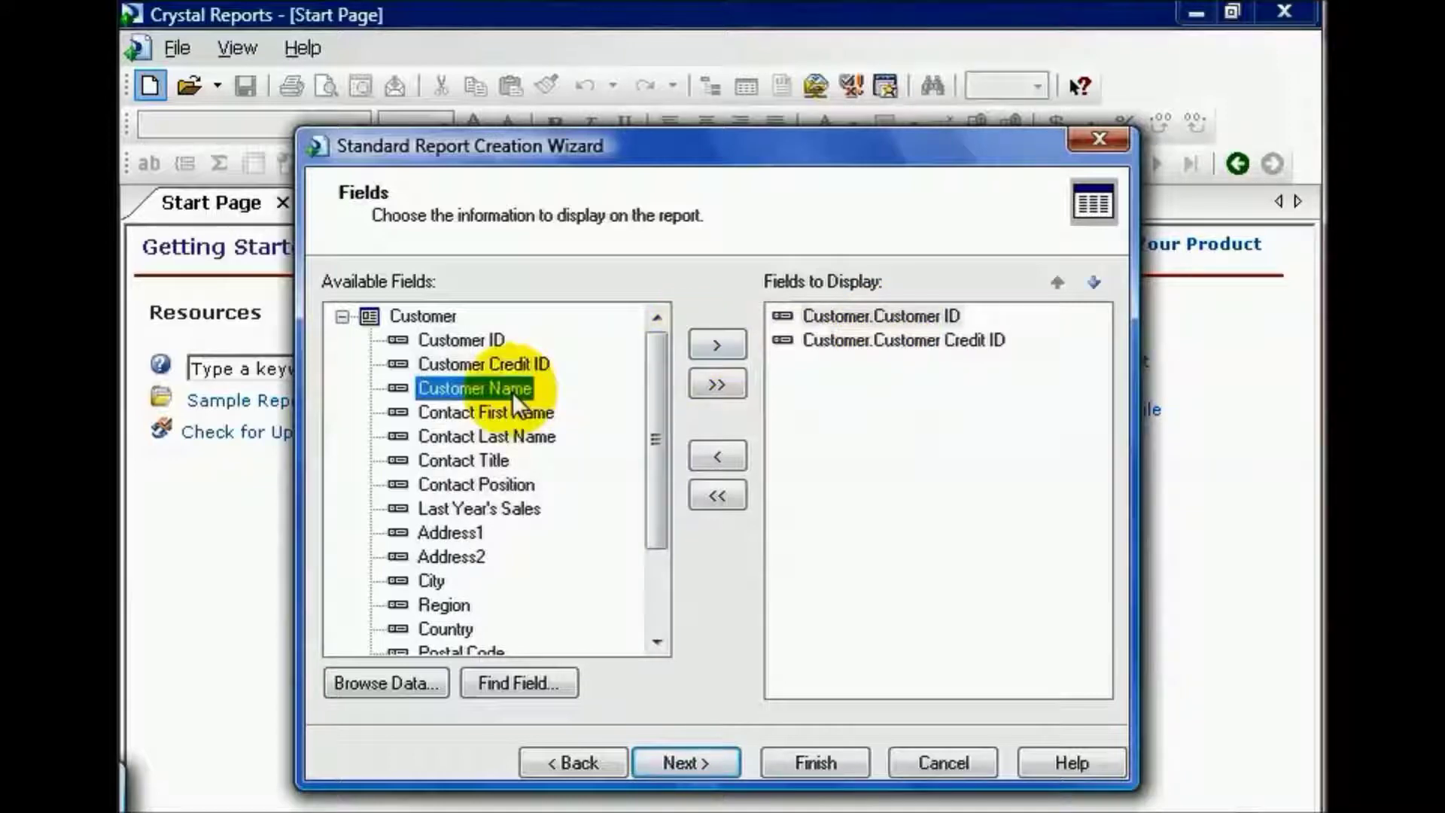
{"action": "double_click", "coordinate": [511, 391]}
{"action": "double_click", "coordinate": [512, 408]}
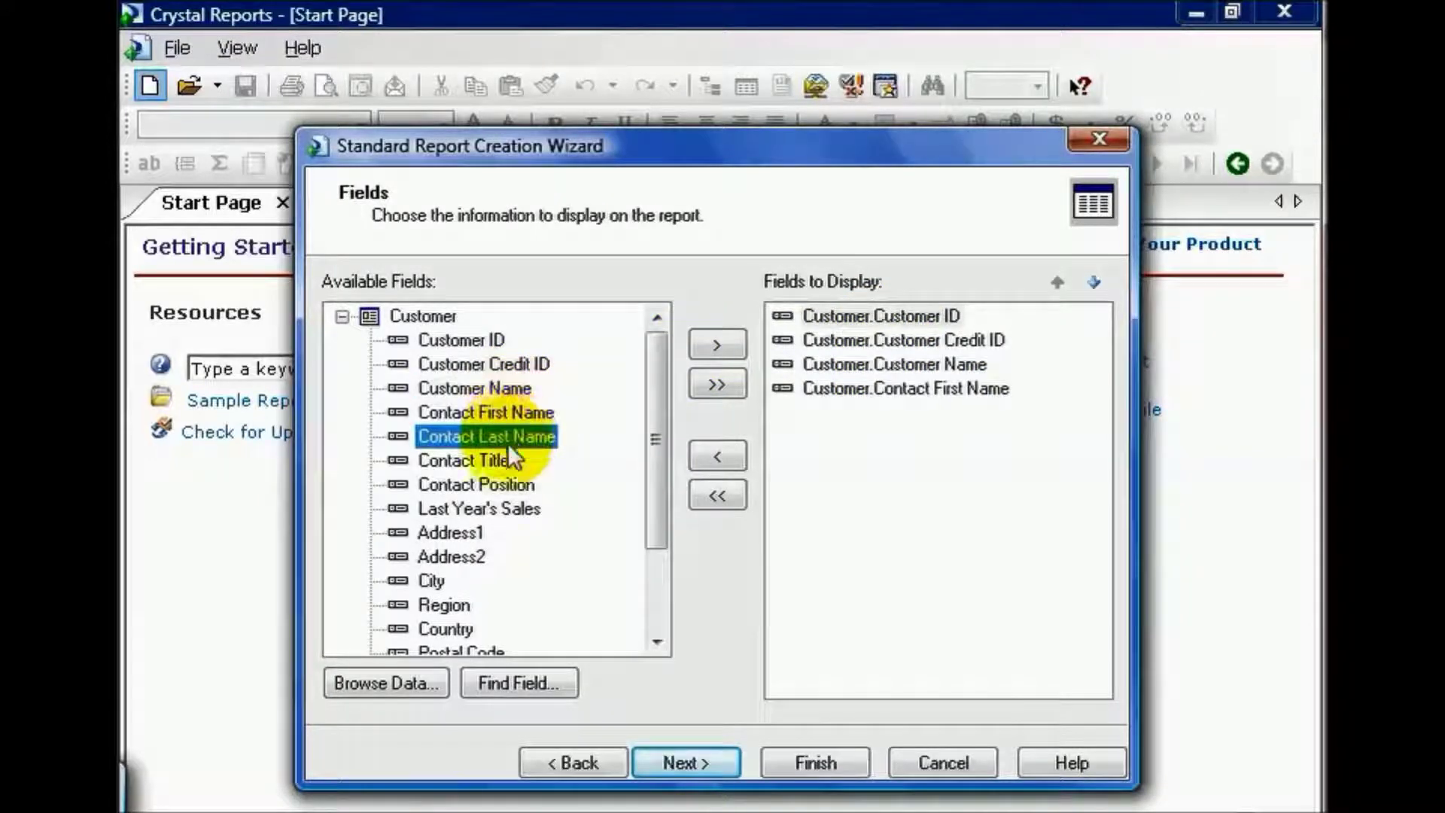
{"action": "double_click", "coordinate": [508, 443]}
{"action": "left_click_drag", "start_coordinate": [497, 455], "coordinate": [496, 414]}
Remove Contact First Name from the fields to display, followed by all the remaining fields at once
{"action": "left_click", "coordinate": [844, 388]}
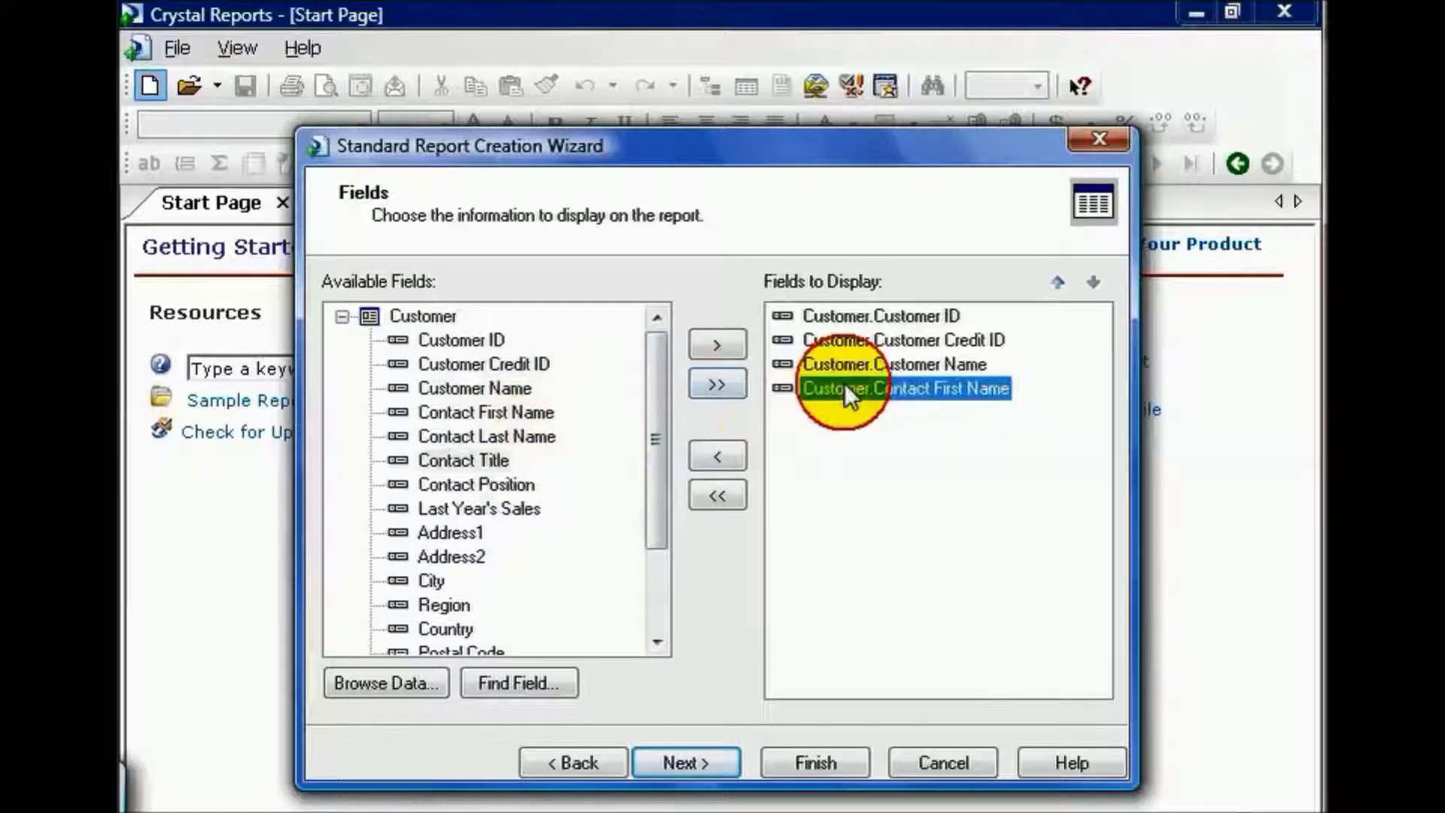
{"action": "left_click", "coordinate": [728, 455]}
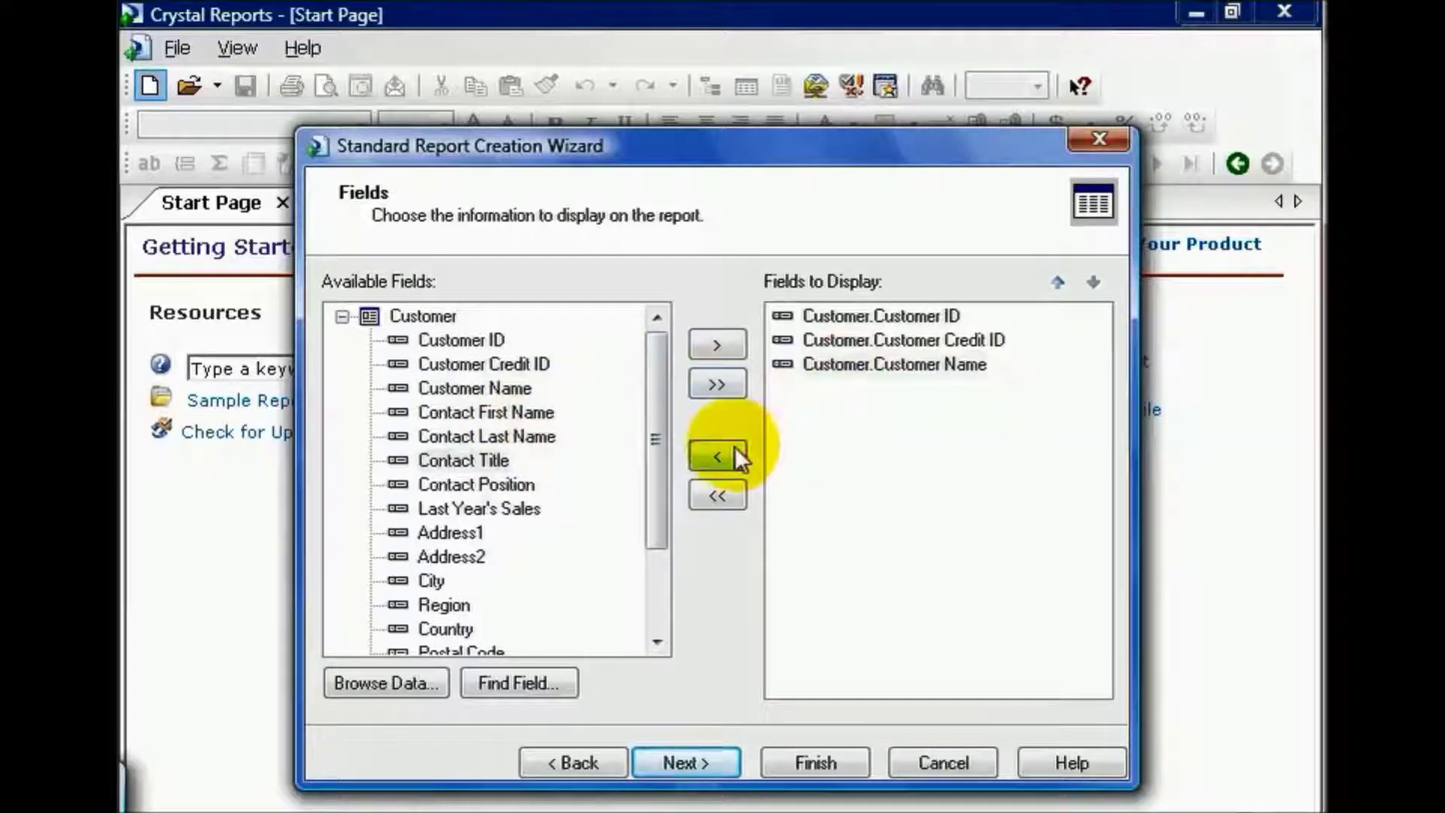
{"action": "left_click", "coordinate": [733, 495]}
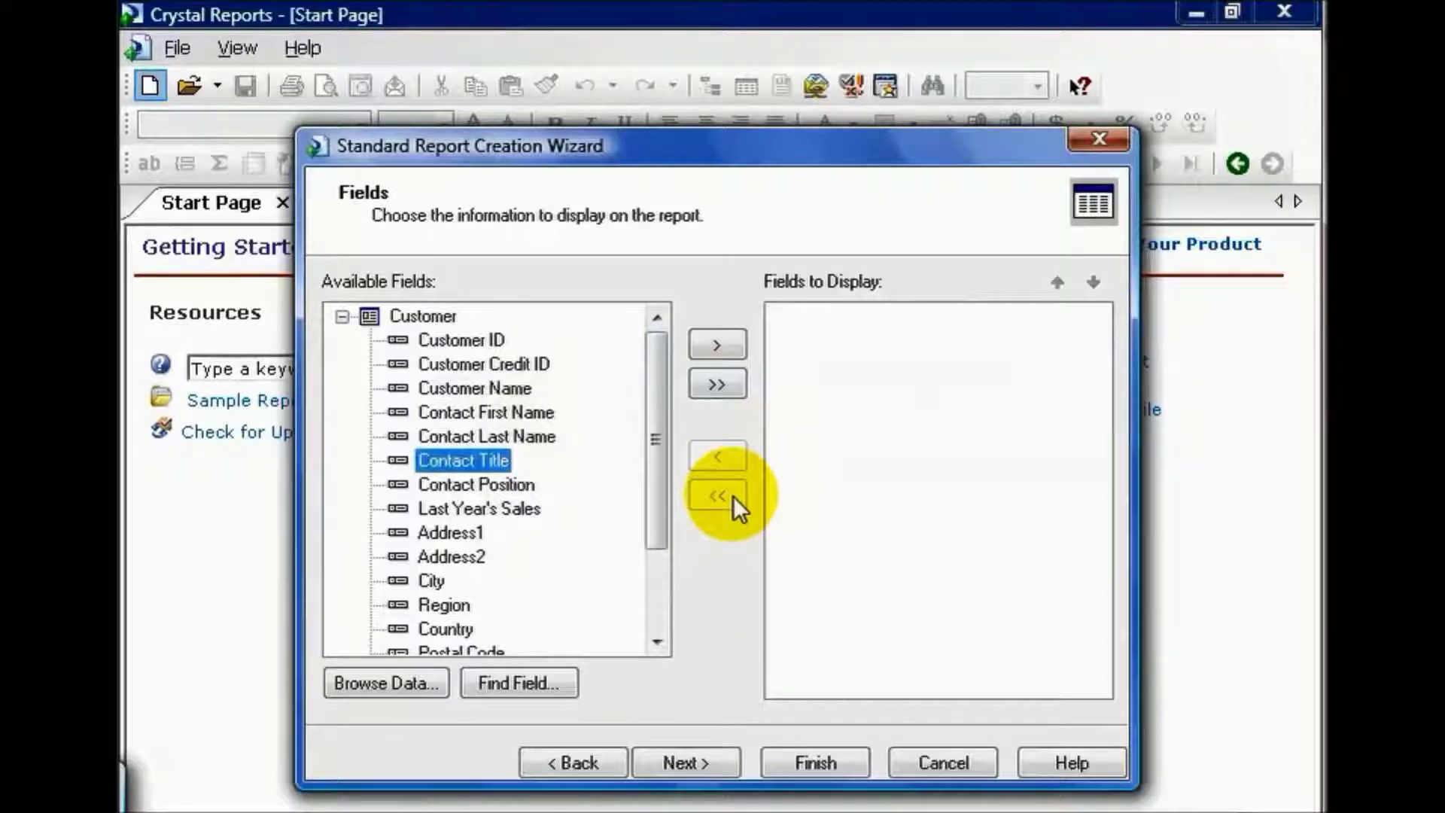
Add all Customer fields to the fields to display at once and clear the whole list again
{"action": "left_click", "coordinate": [720, 381]}
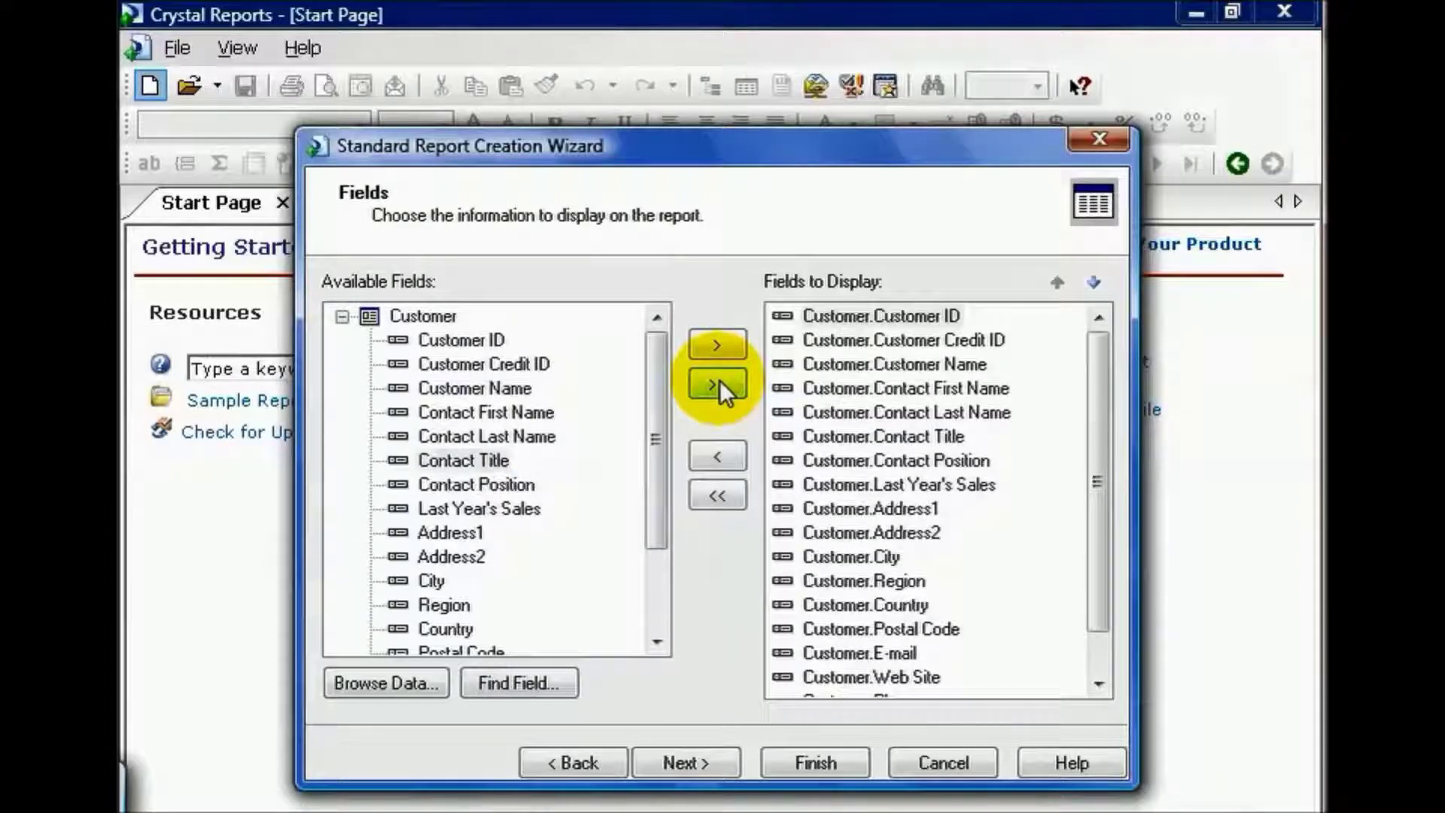
{"action": "left_click", "coordinate": [736, 495]}
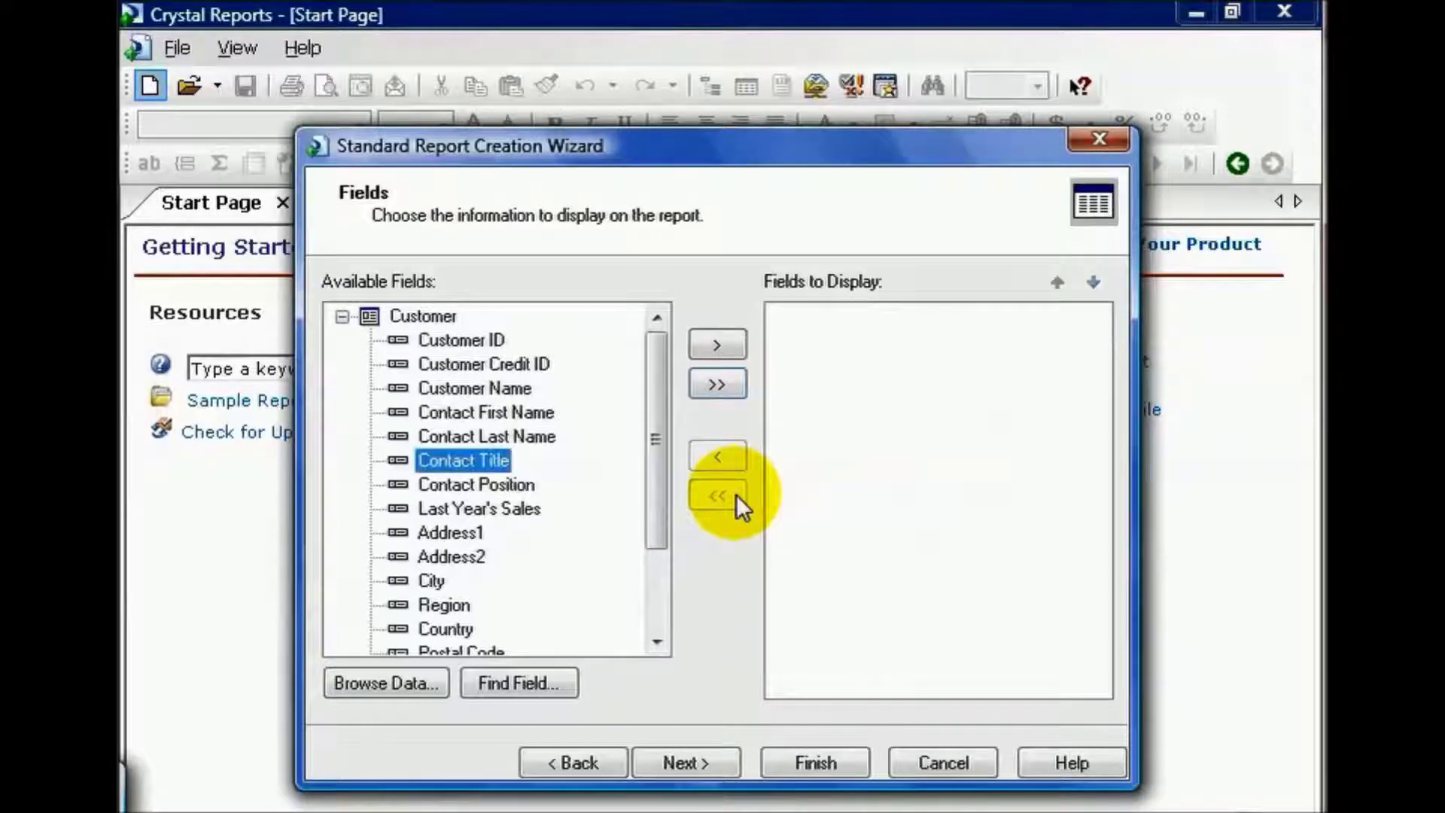
Add Customer ID, Customer Credit ID, Customer Name, Contact First Name, Contact Last Name, Contact Title and Contact Position to the fields to display
{"action": "double_click", "coordinate": [481, 343]}
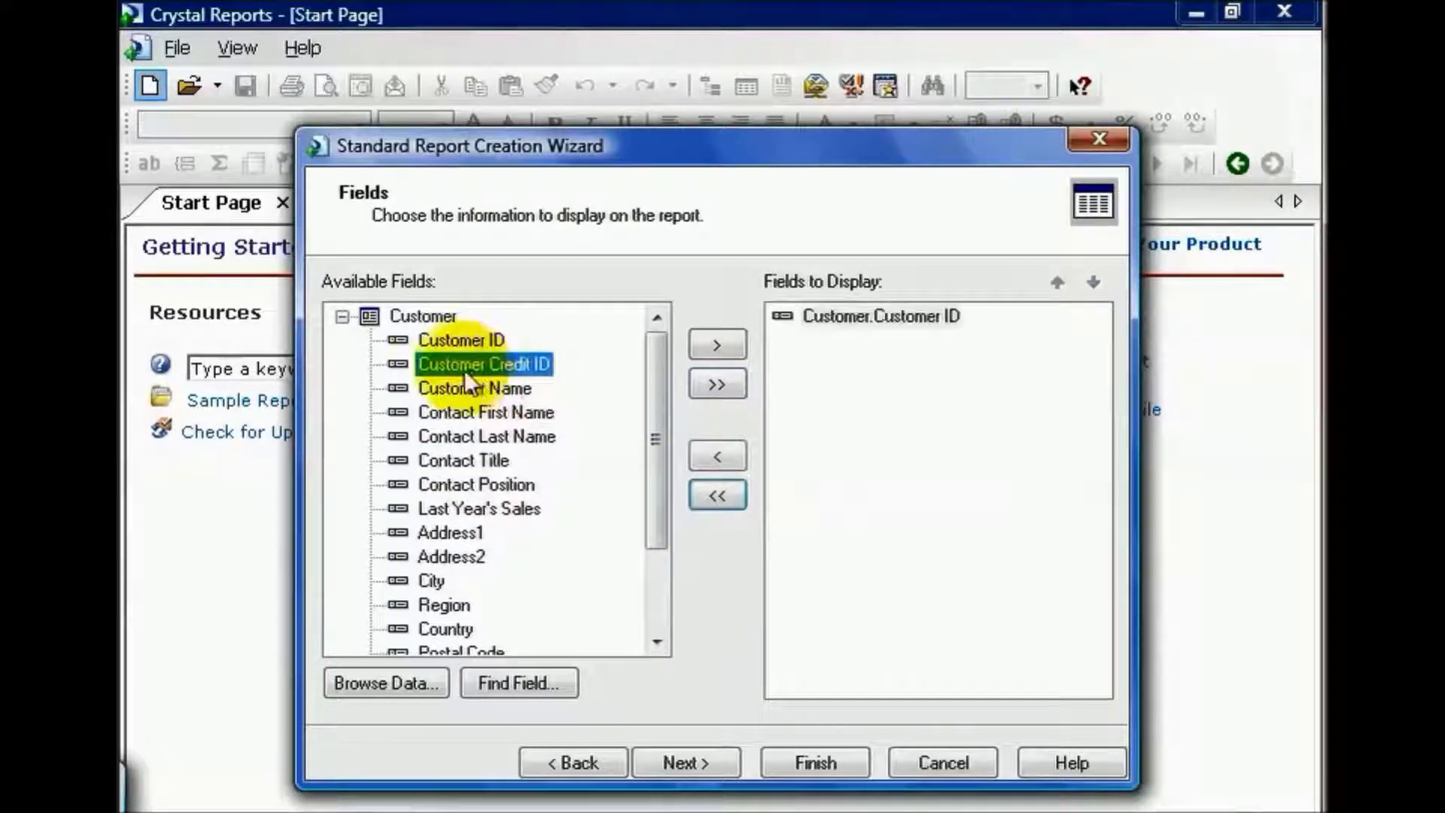
{"action": "double_click", "coordinate": [463, 367]}
{"action": "double_click", "coordinate": [463, 384]}
{"action": "double_click", "coordinate": [462, 411]}
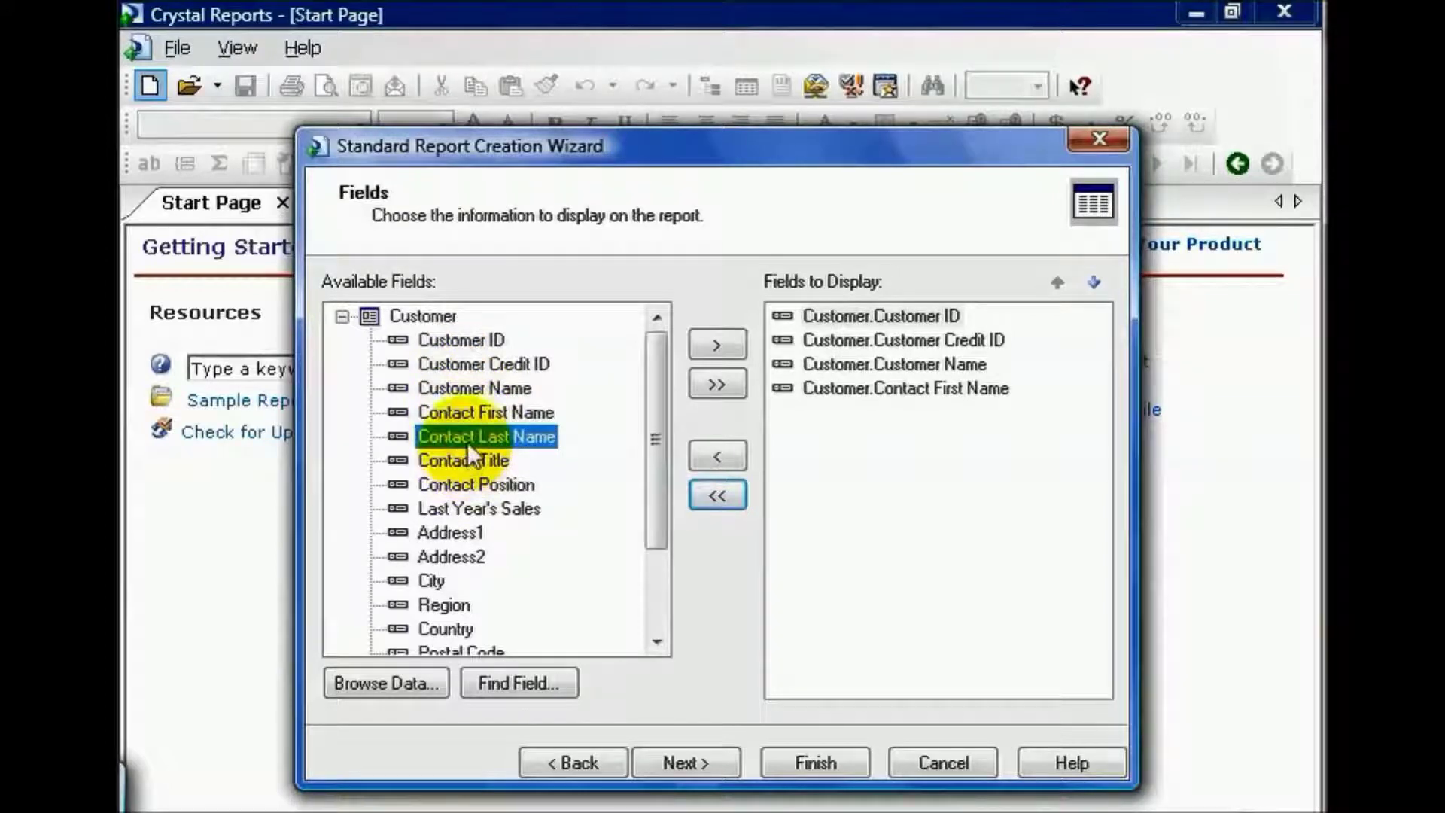
{"action": "double_click", "coordinate": [467, 437]}
{"action": "double_click", "coordinate": [475, 463]}
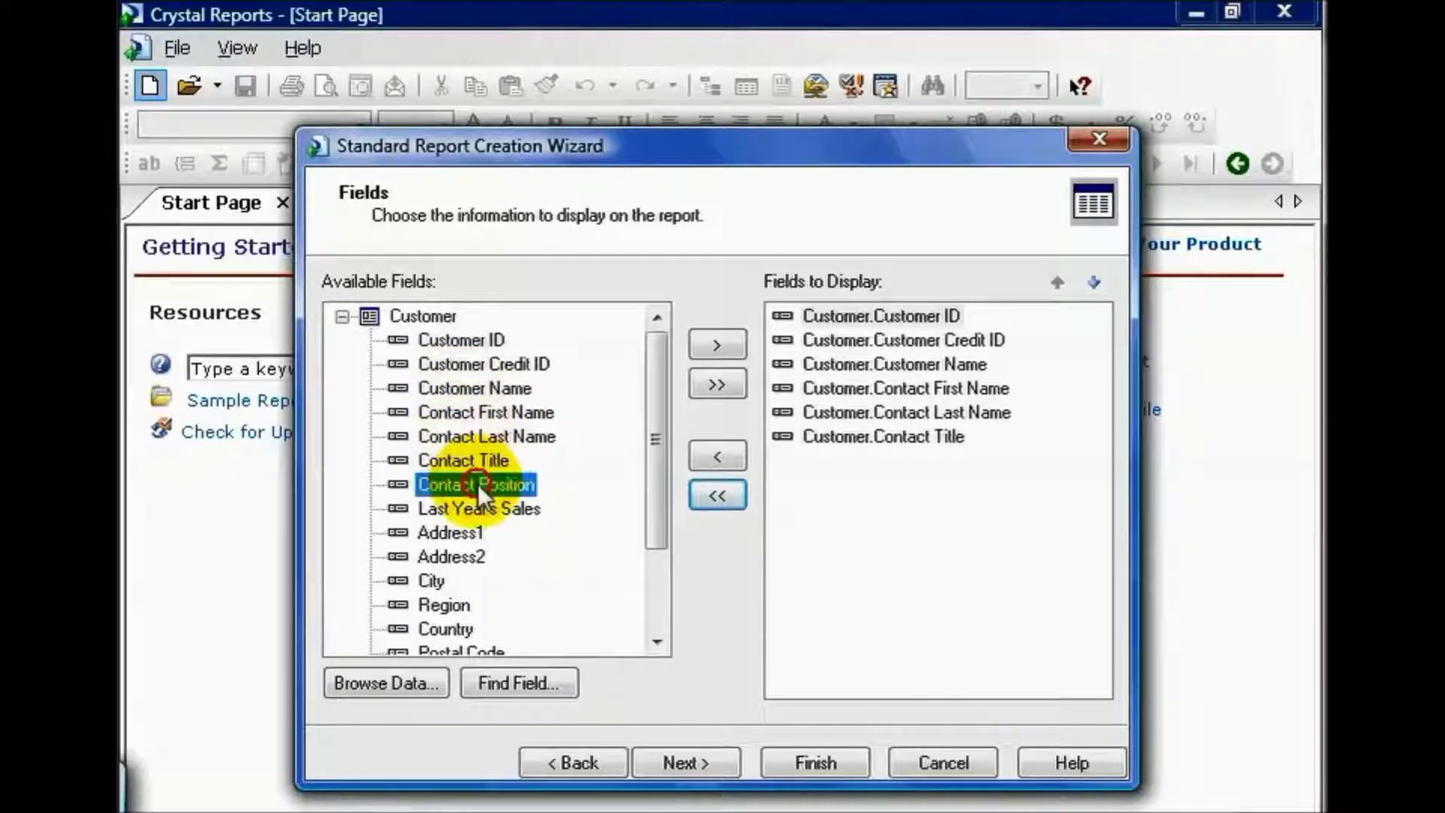
{"action": "double_click", "coordinate": [477, 484]}
Add Address1, Address2, City, Country and Postal Code to the fields to display and generate the report
{"action": "double_click", "coordinate": [457, 531]}
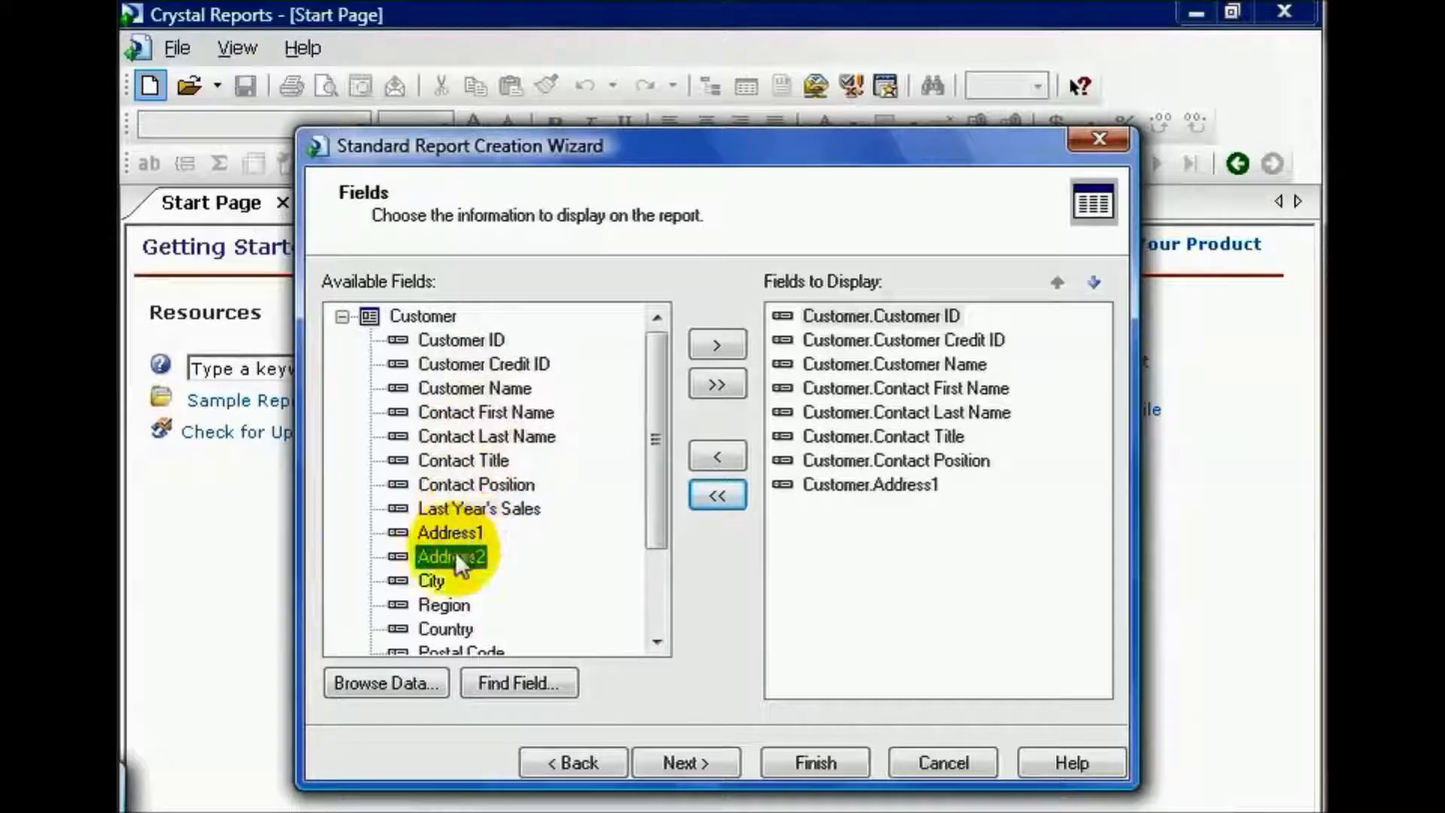
{"action": "double_click", "coordinate": [455, 555]}
{"action": "double_click", "coordinate": [436, 578]}
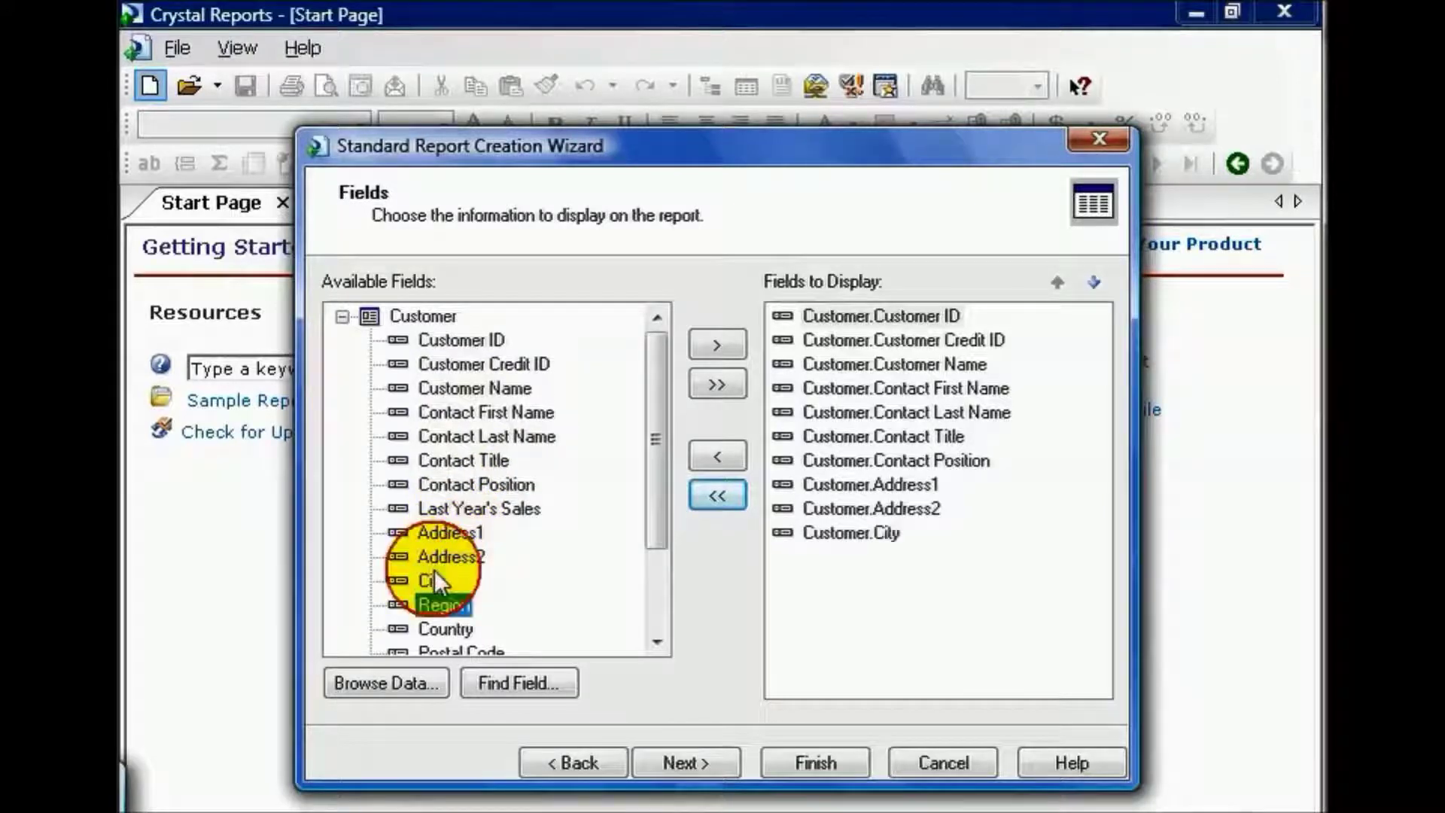
{"action": "double_click", "coordinate": [437, 626]}
{"action": "double_click", "coordinate": [437, 626]}
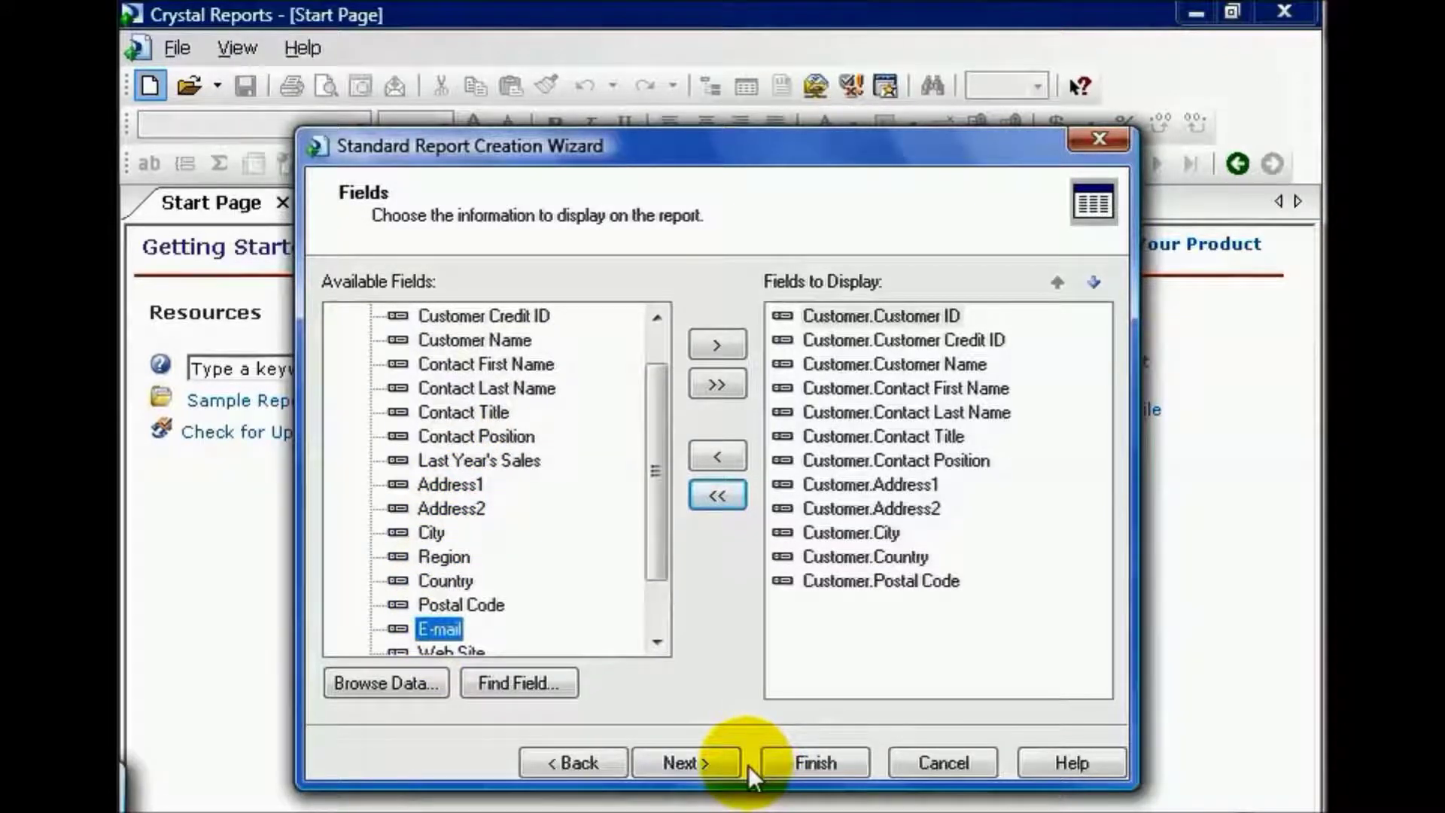
{"action": "left_click", "coordinate": [802, 764]}
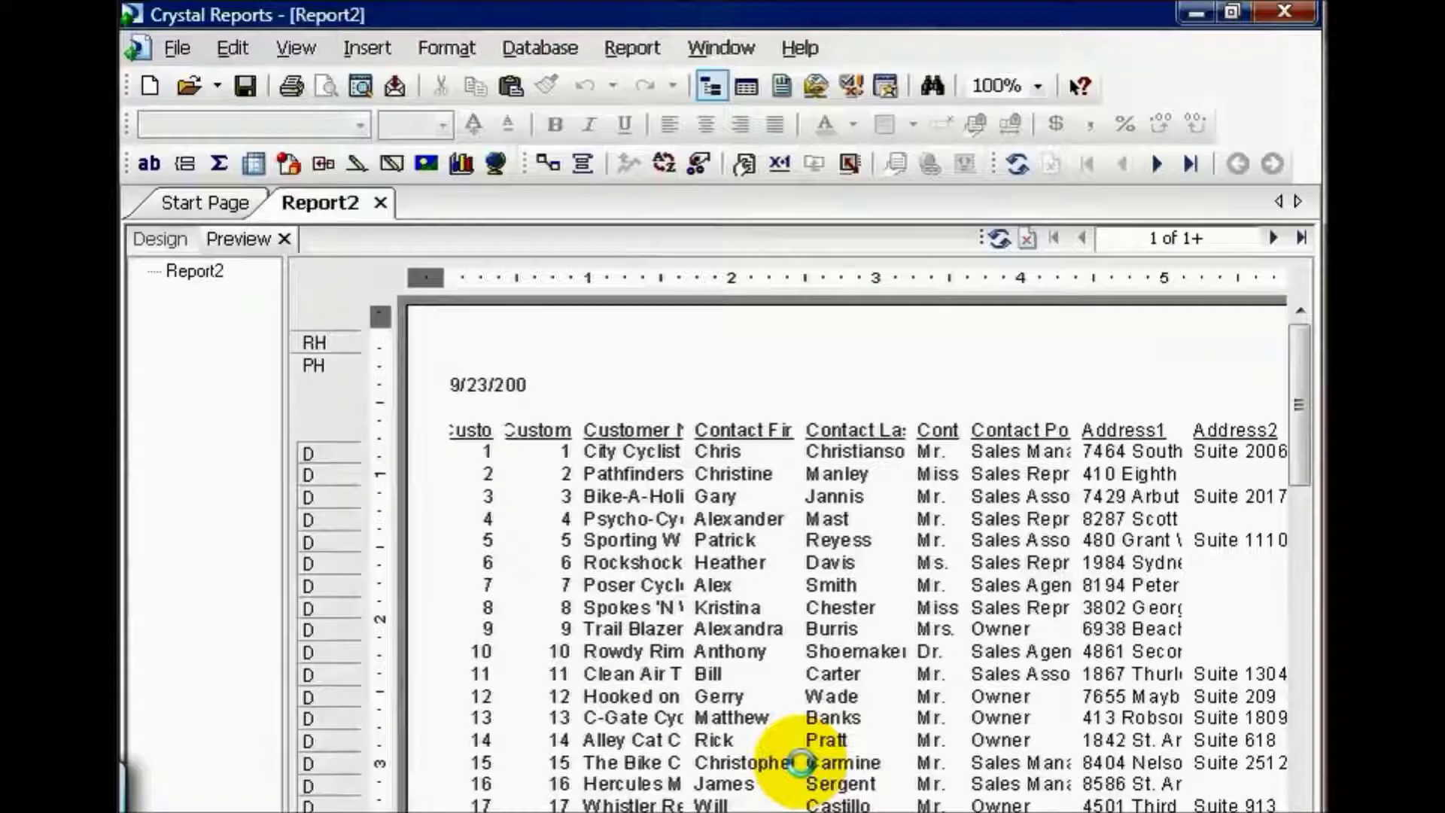